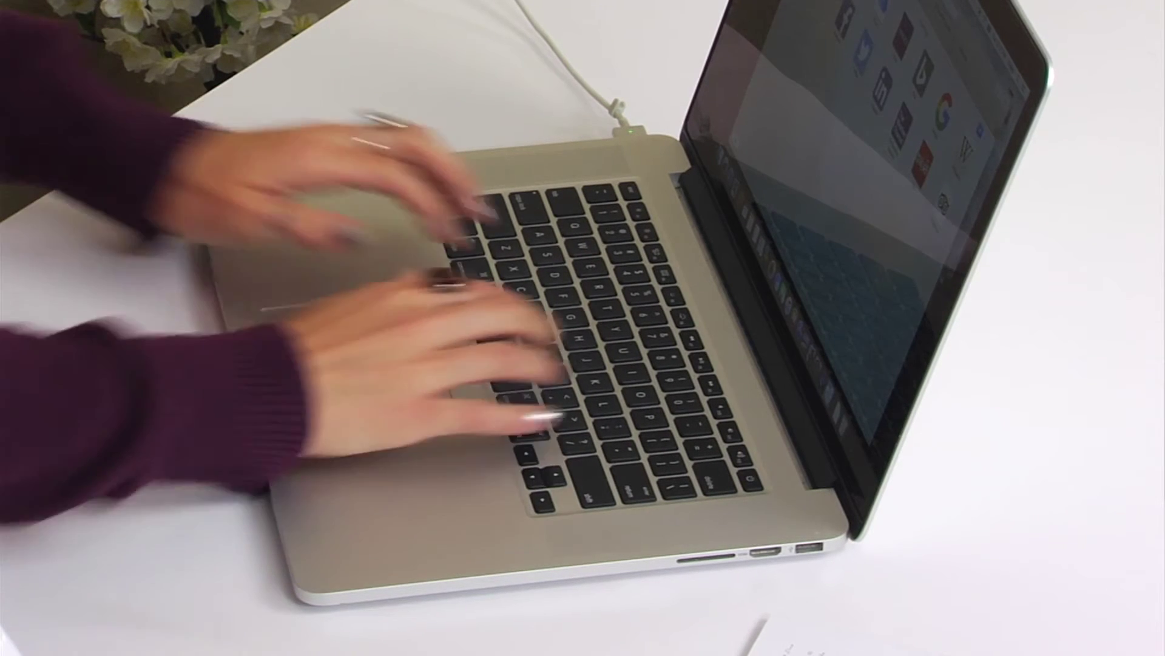
text(www.sizz)
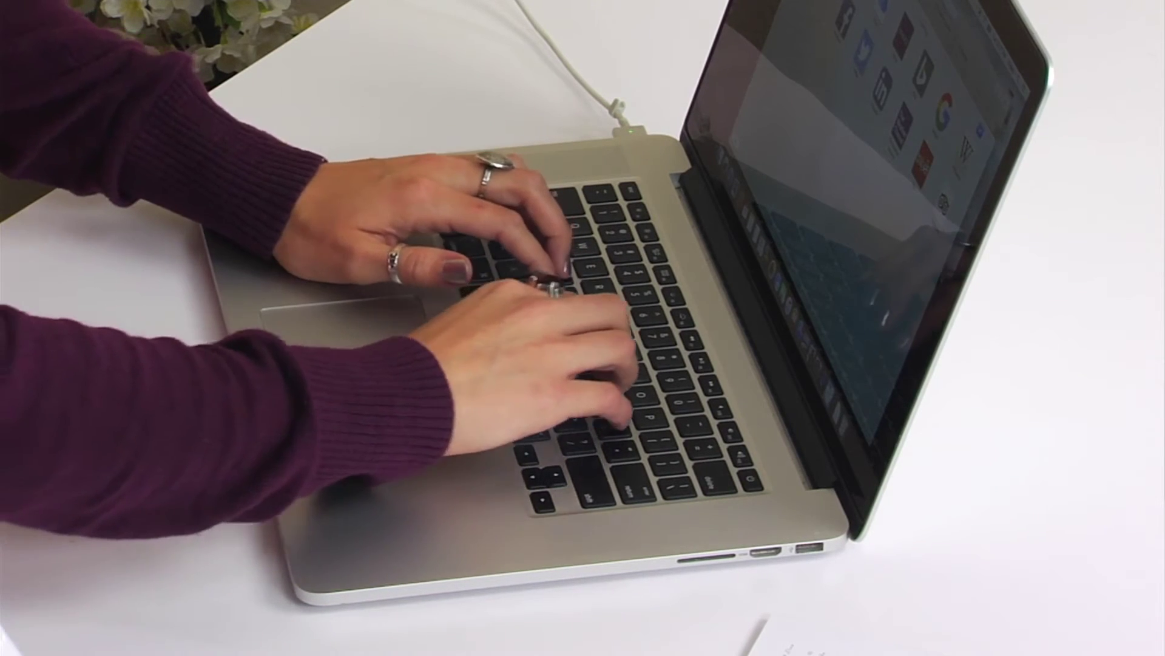
text(i)
text(x.com)
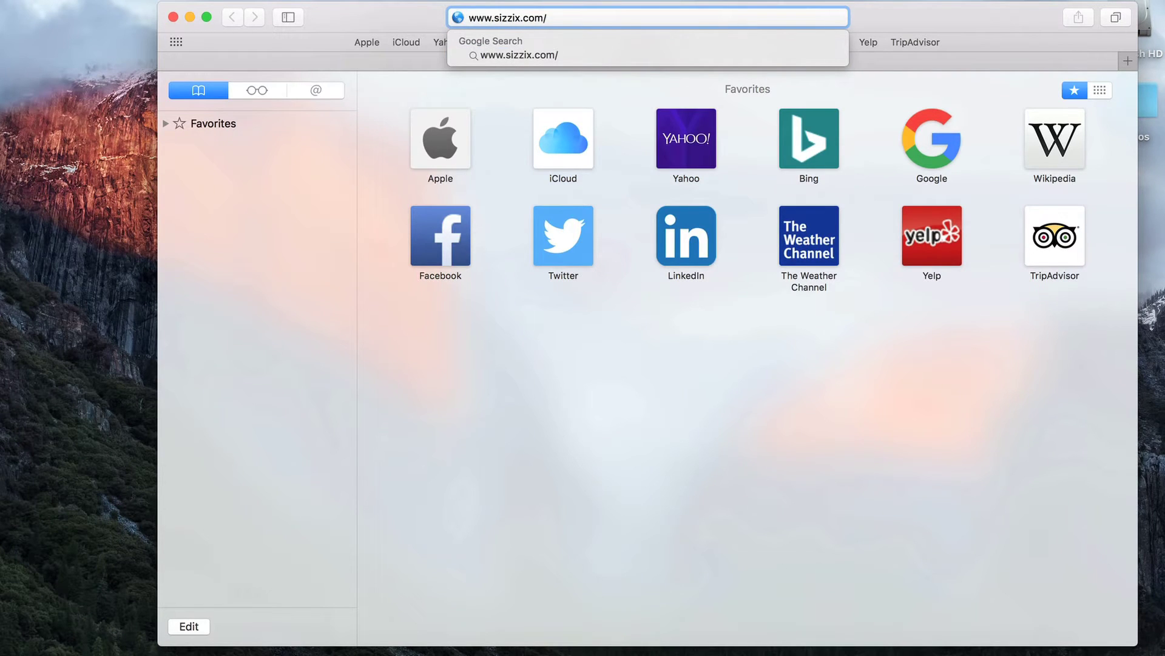
text(/ecal-lite)
- Load the Sizzix eCAL Lite page and scroll down to the free download form
key(Return)
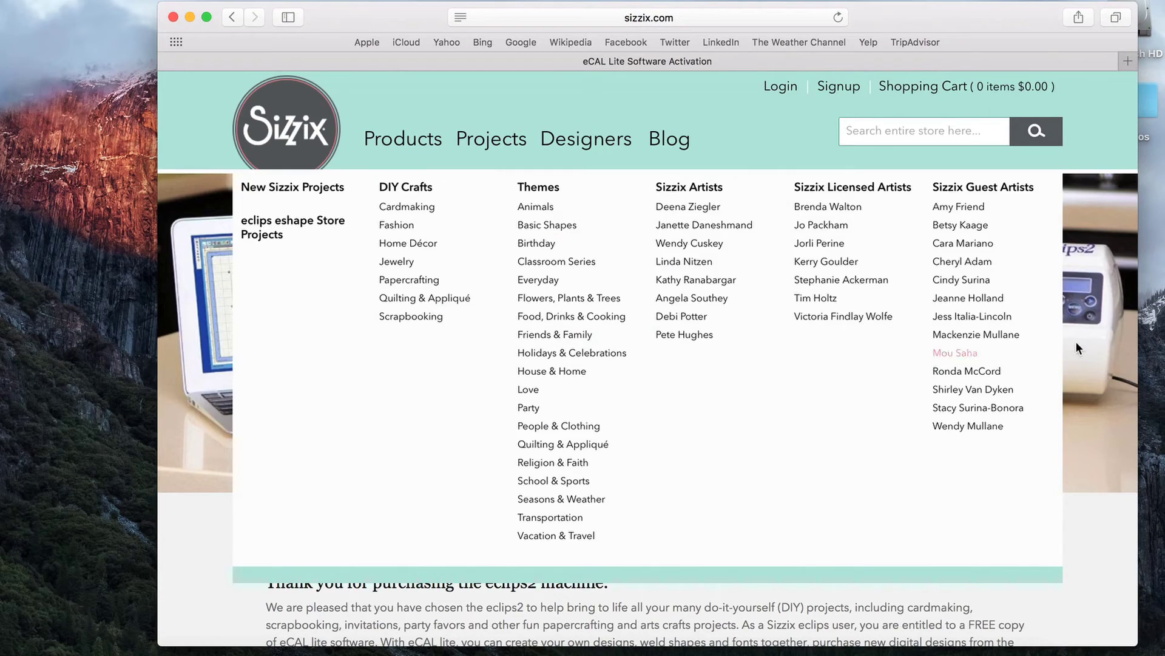
scroll(1094, 413, down, 3)
scroll(1094, 413, down, 10)
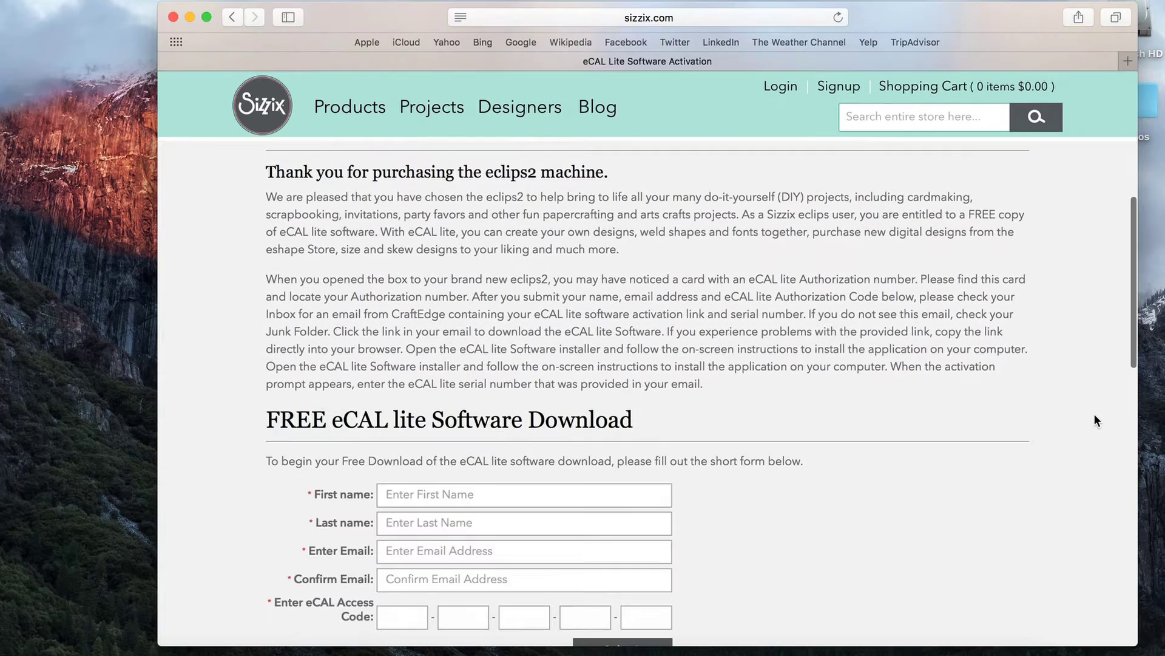
scroll(1094, 413, down, 2)
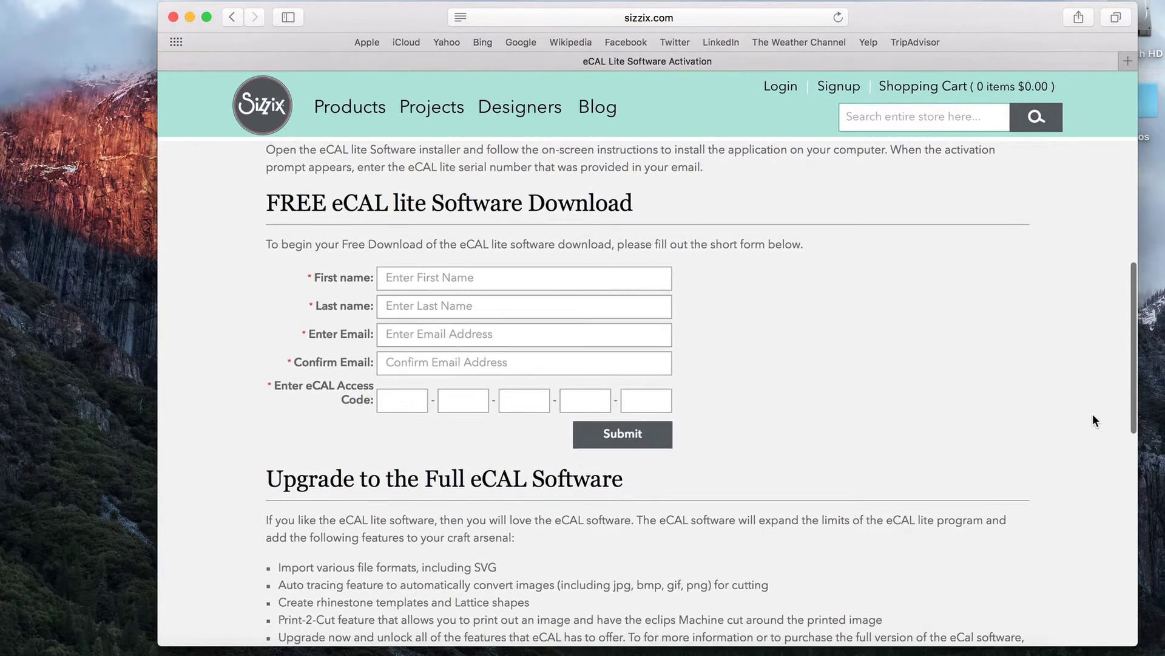
- Fill the download form with first and last name, the e-mail address twice, and the access code
click(506, 283)
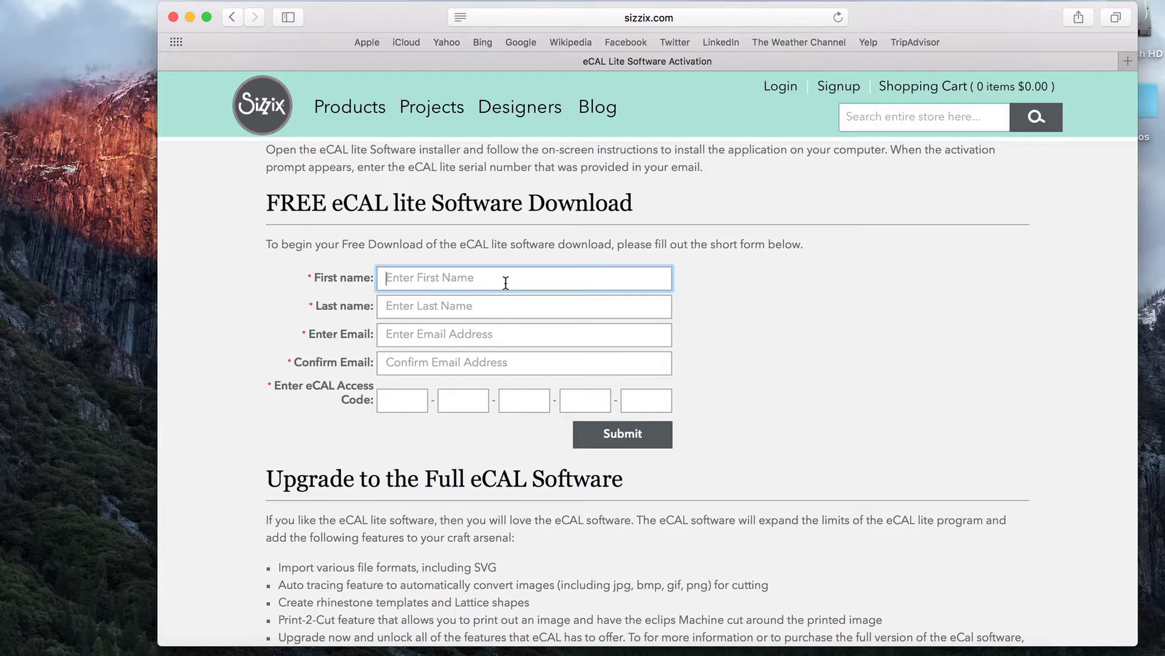
key(Tab)
key(Tab)
key(Tab)
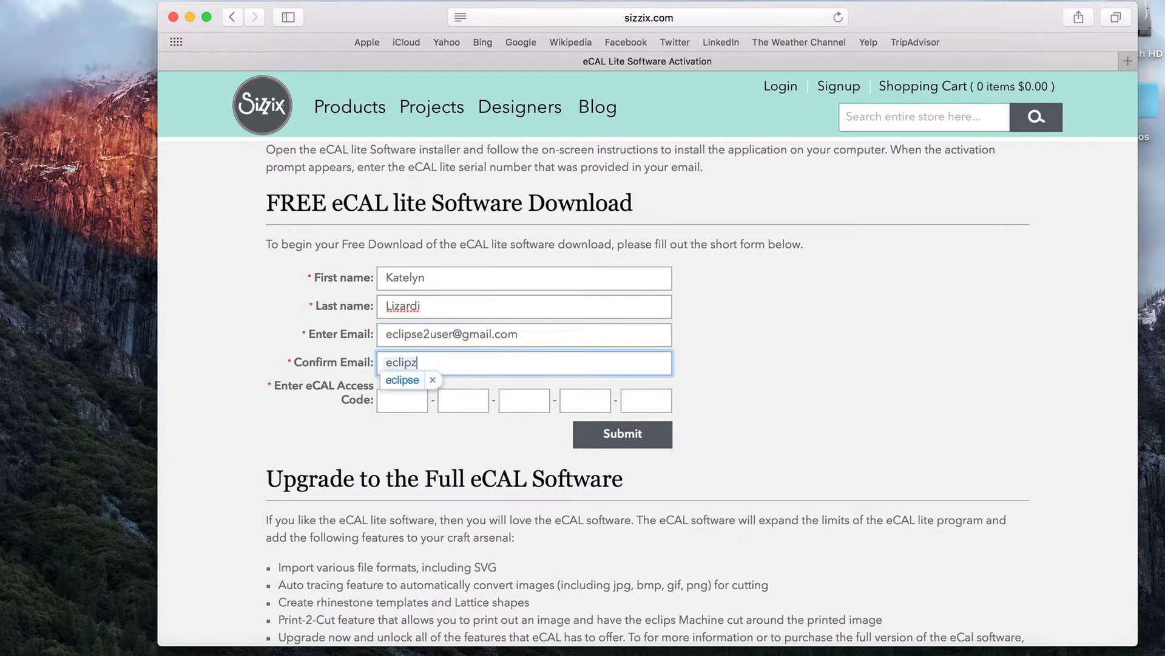
key(Tab)
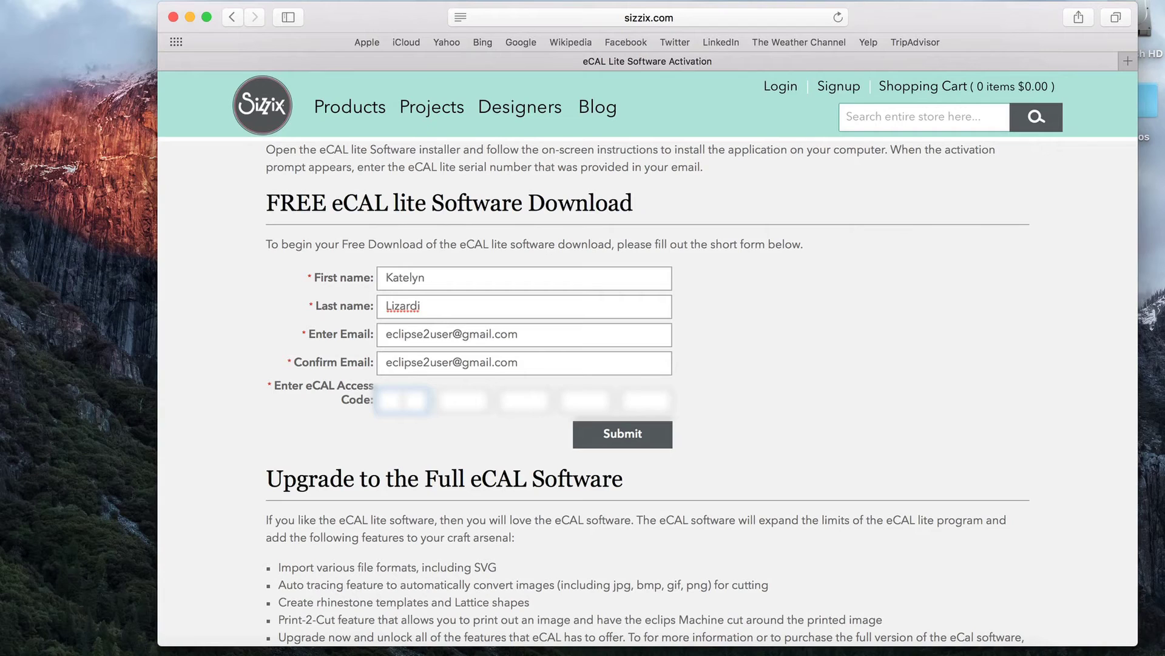
text(ECALXXXX)
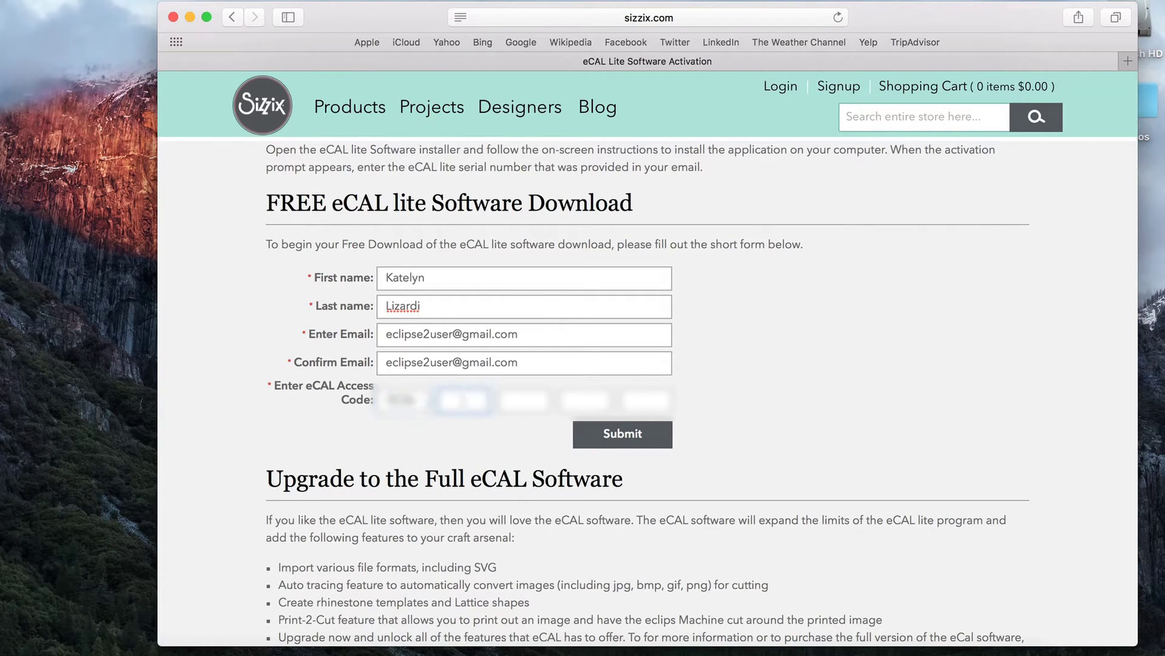
text(XXXXXXXXXXXXXXXXX)
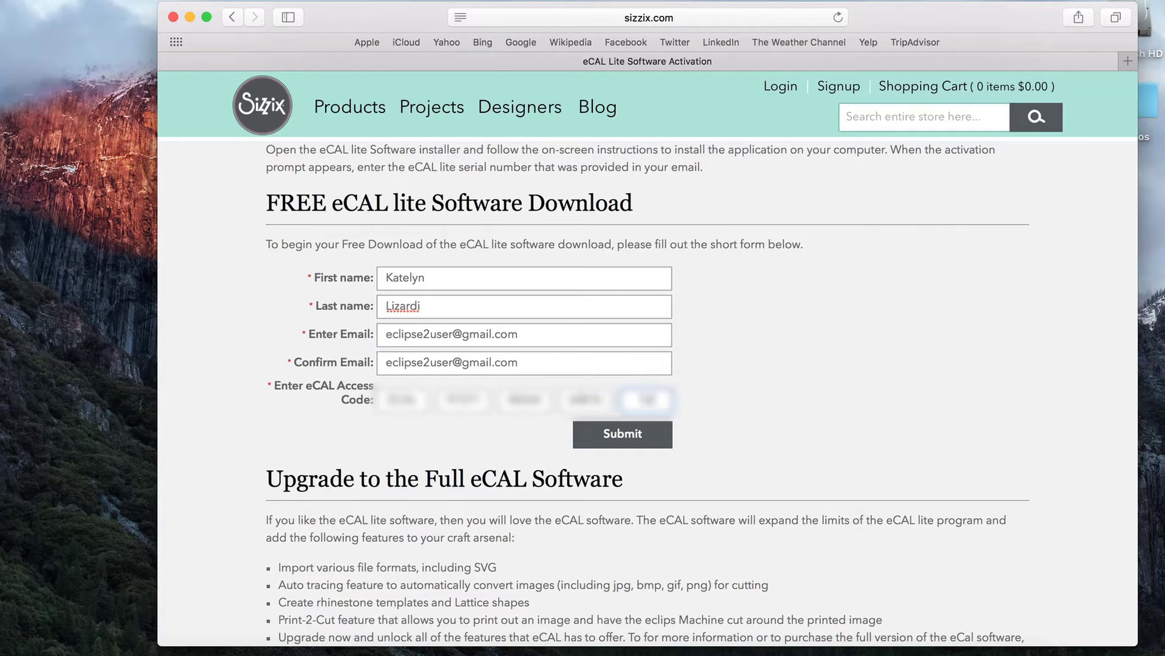
text(XXX)
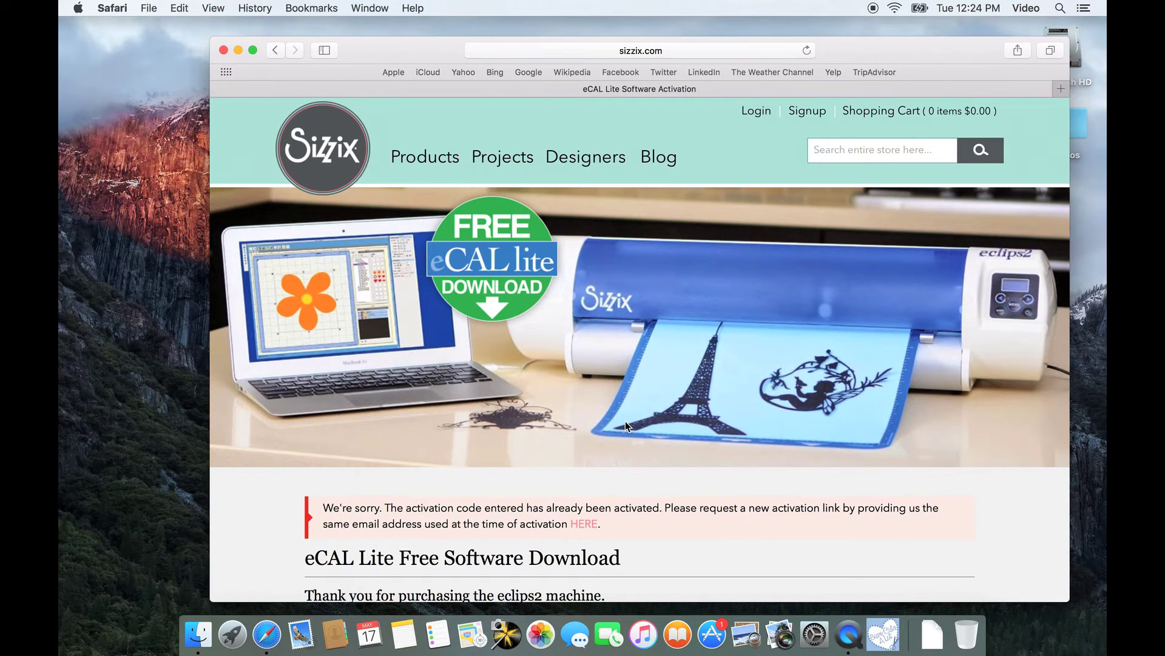
- Scroll to the code-submission success message, then switch to the Gmail inbox tab
scroll(772, 545, down, 5)
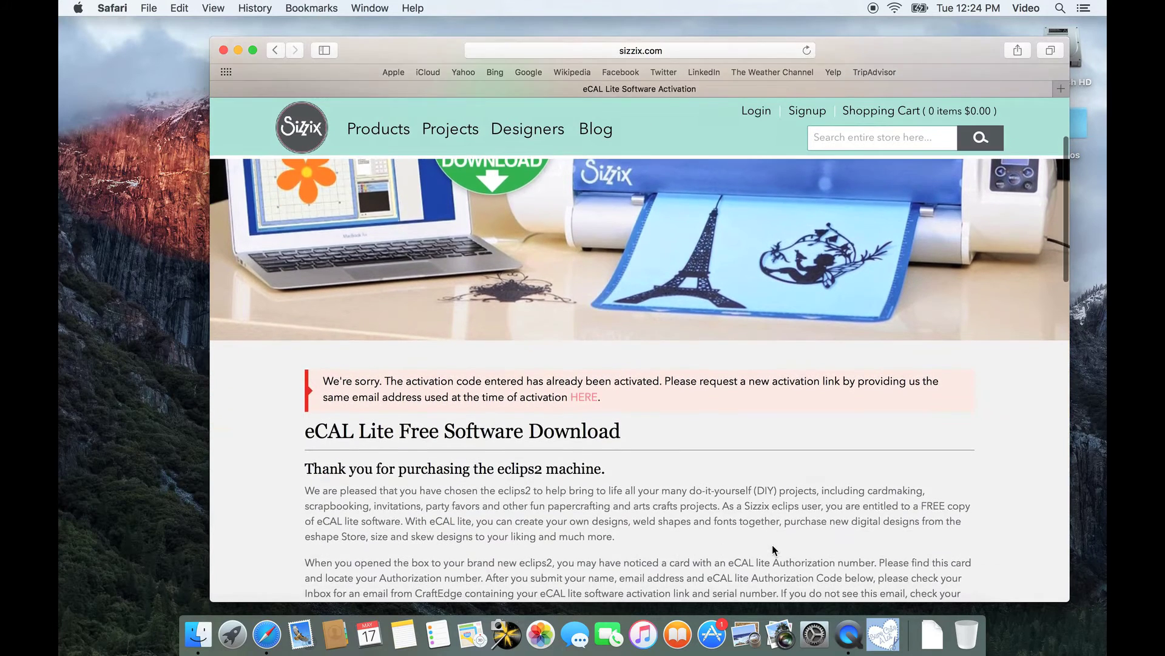
scroll(772, 544, down, 1)
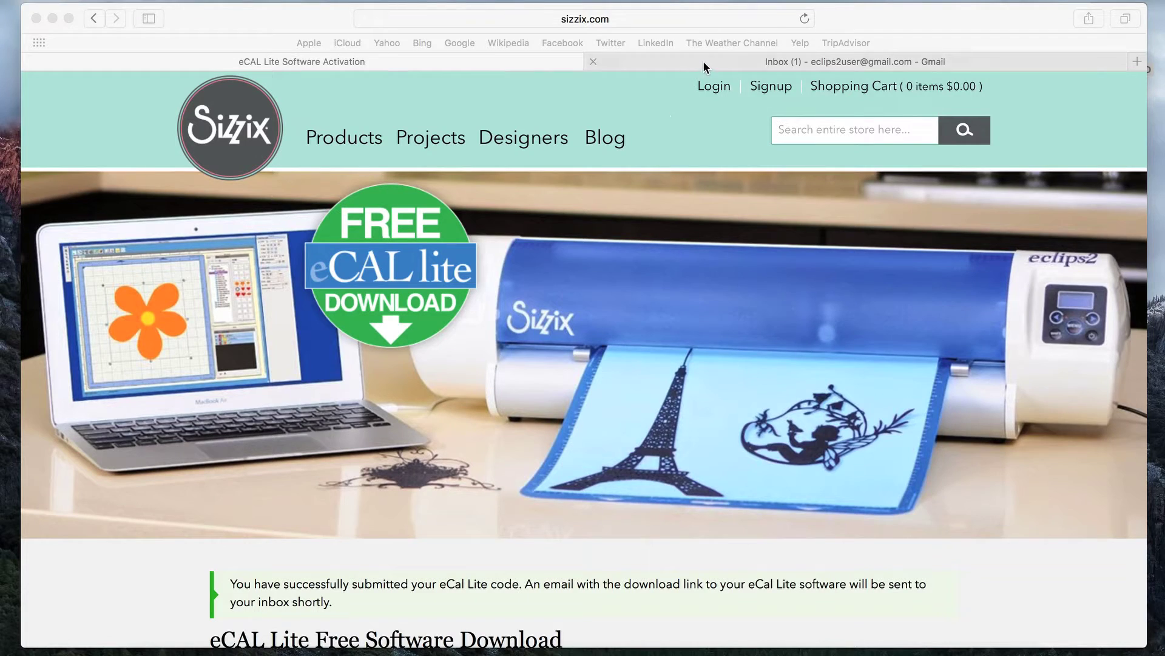
click(703, 61)
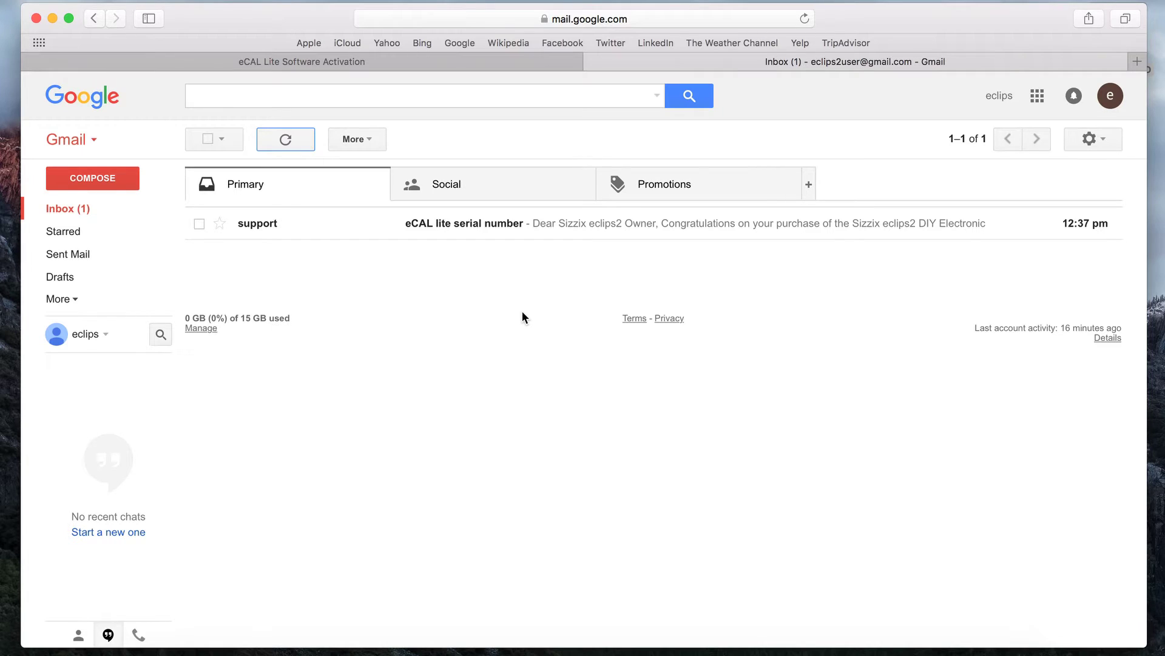
- Open the 'eCAL lite serial number' email and scroll through its download links and serial
click(487, 227)
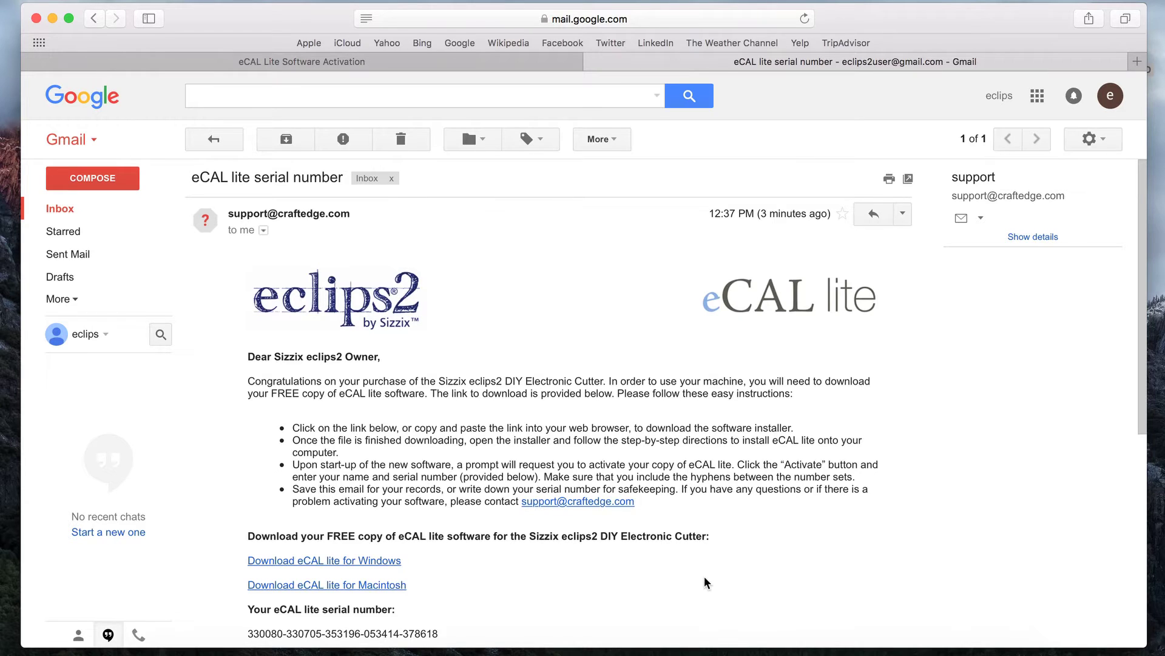
scroll(703, 582, down, 3)
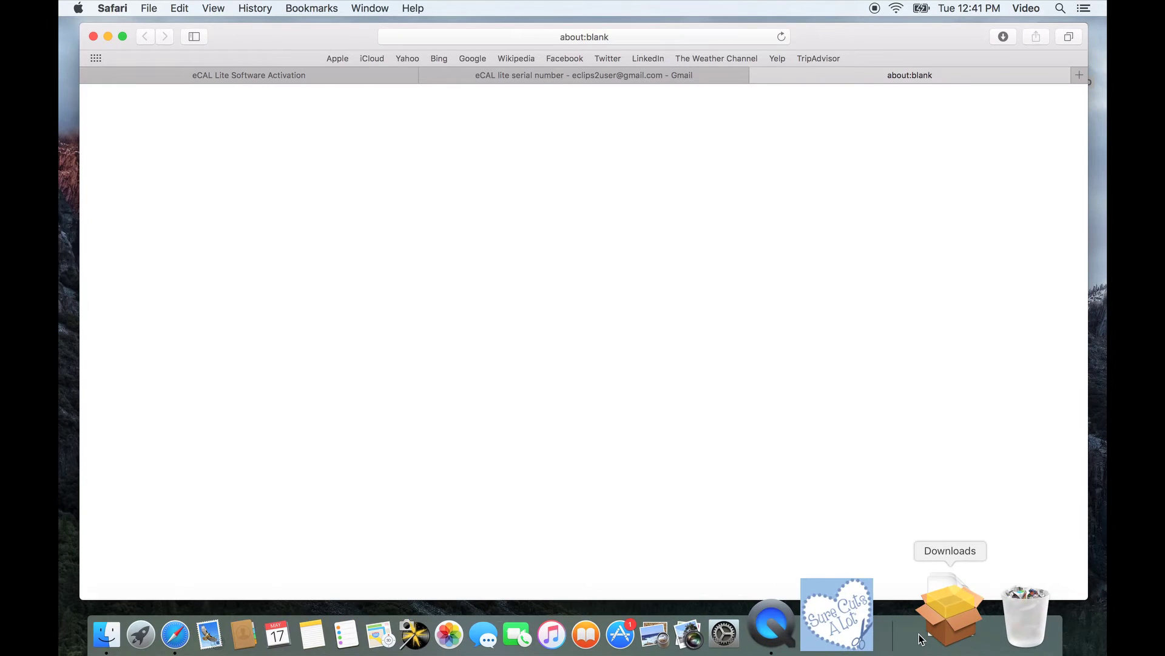
- Launch Install_eCAL_lite_1_511.pkg from the Downloads stack and continue past the installer introduction
click(927, 624)
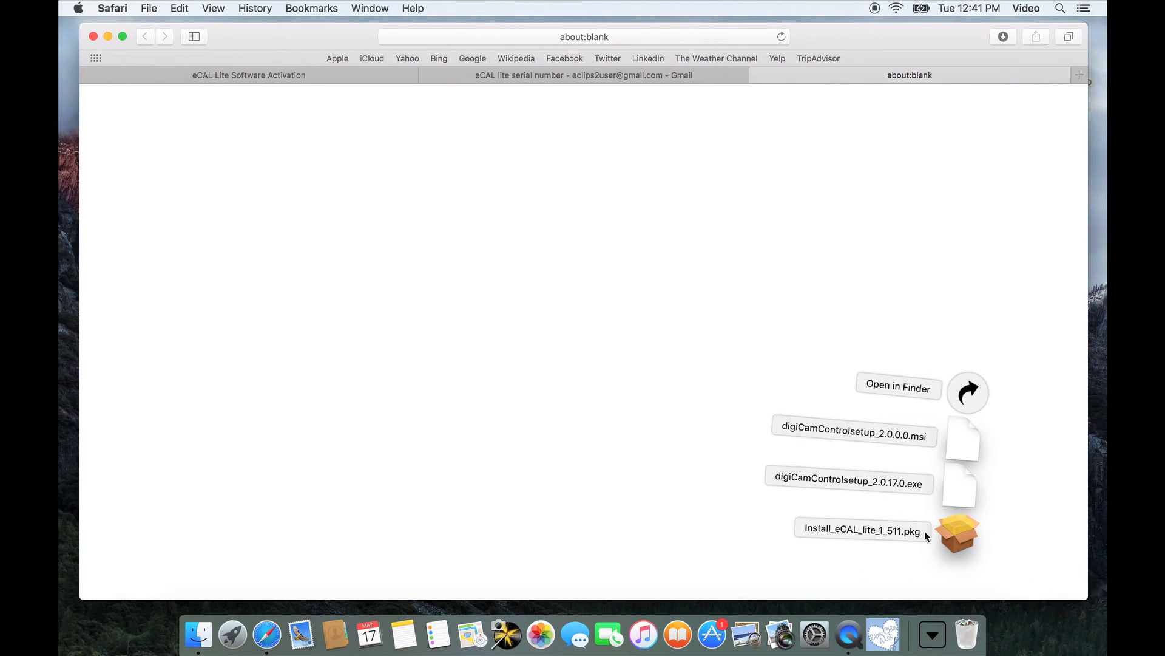
click(959, 535)
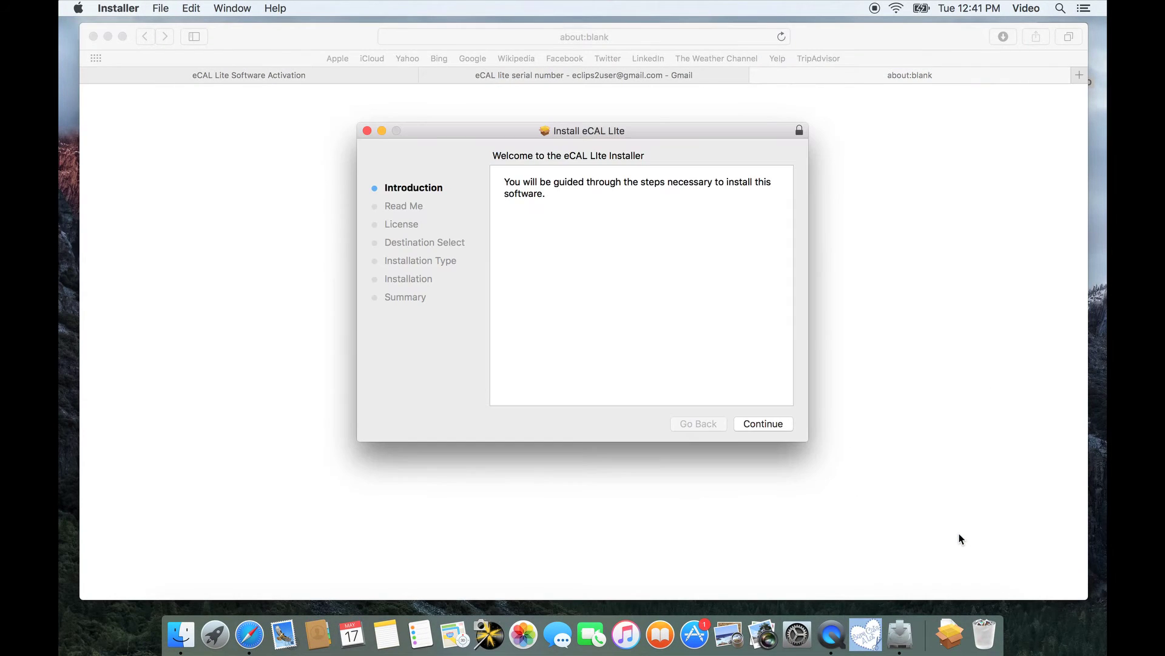
click(767, 425)
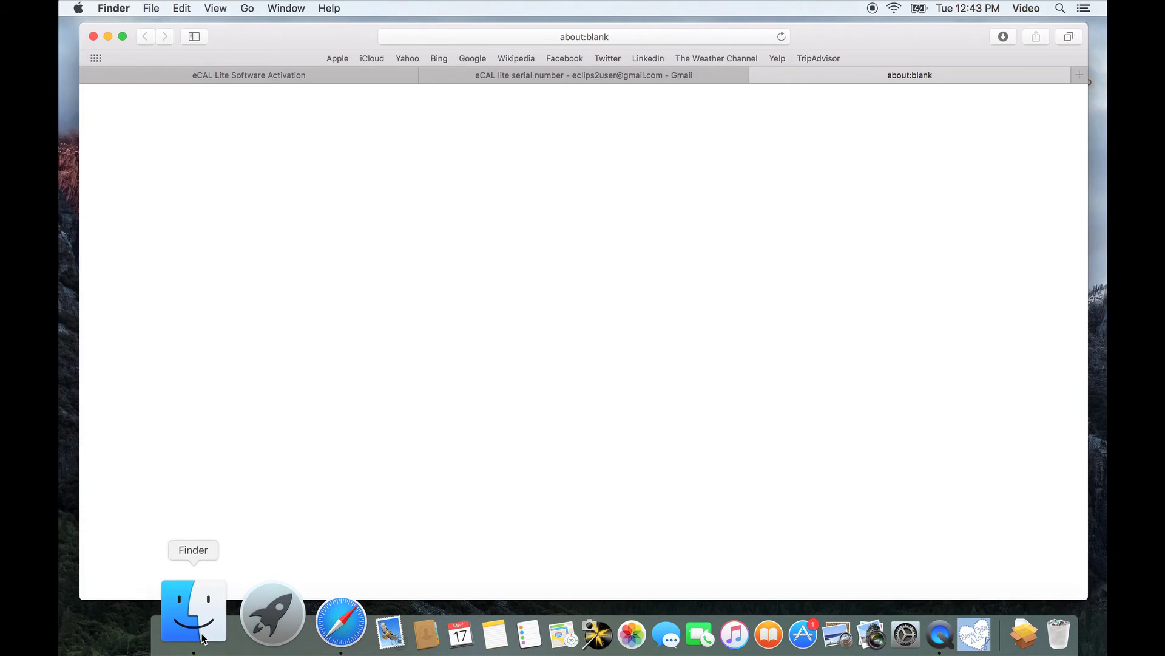
- Start the eCAL lite app from the eCAL Lite folder in Applications
click(203, 637)
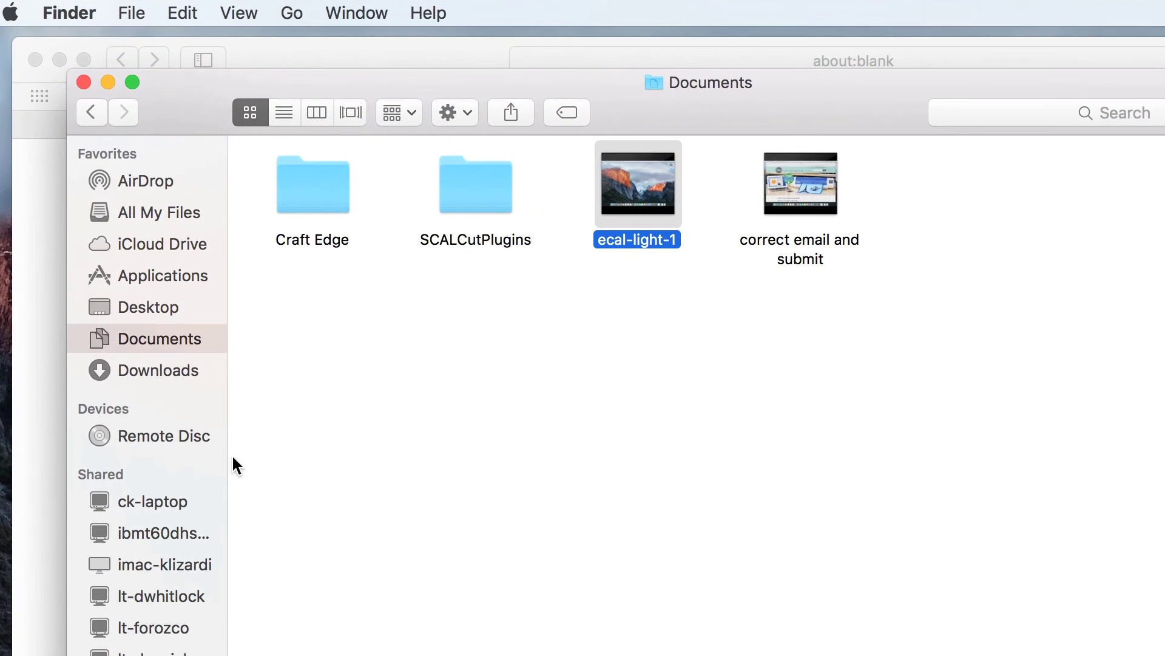
click(149, 273)
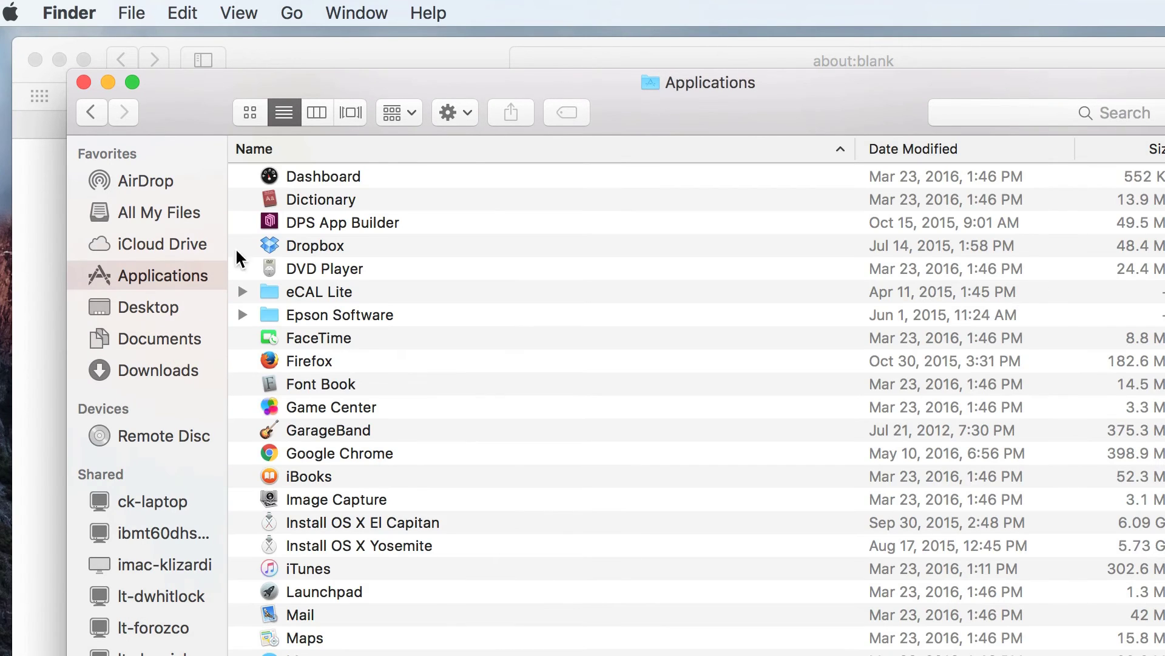
double_click(317, 292)
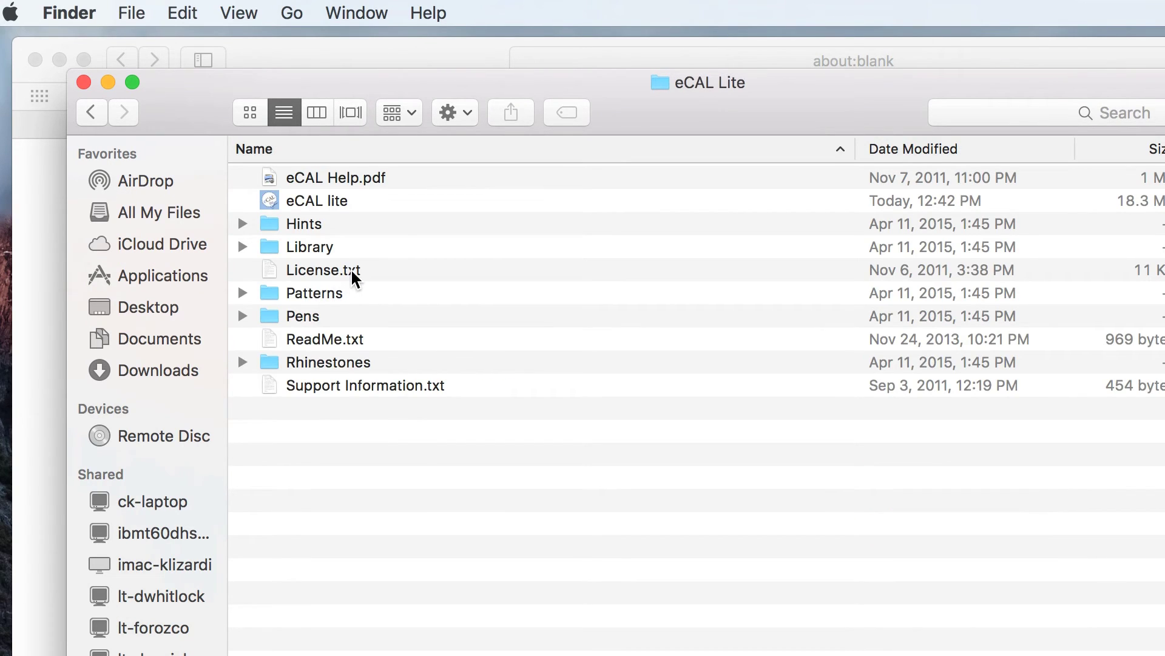
click(331, 201)
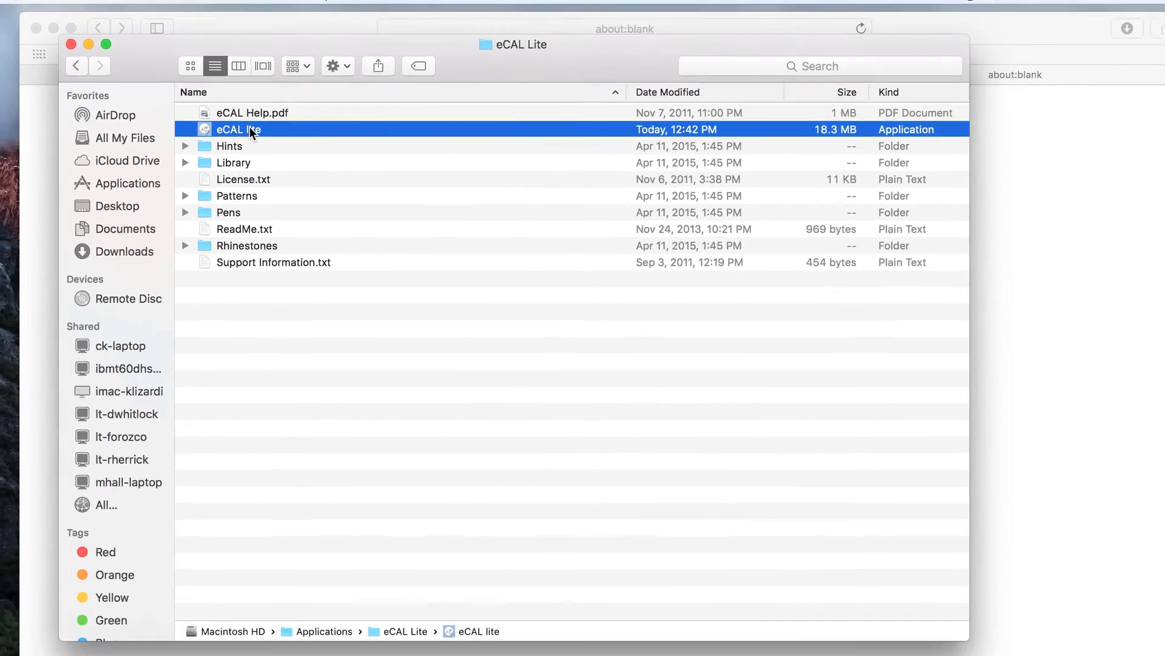
double_click(250, 130)
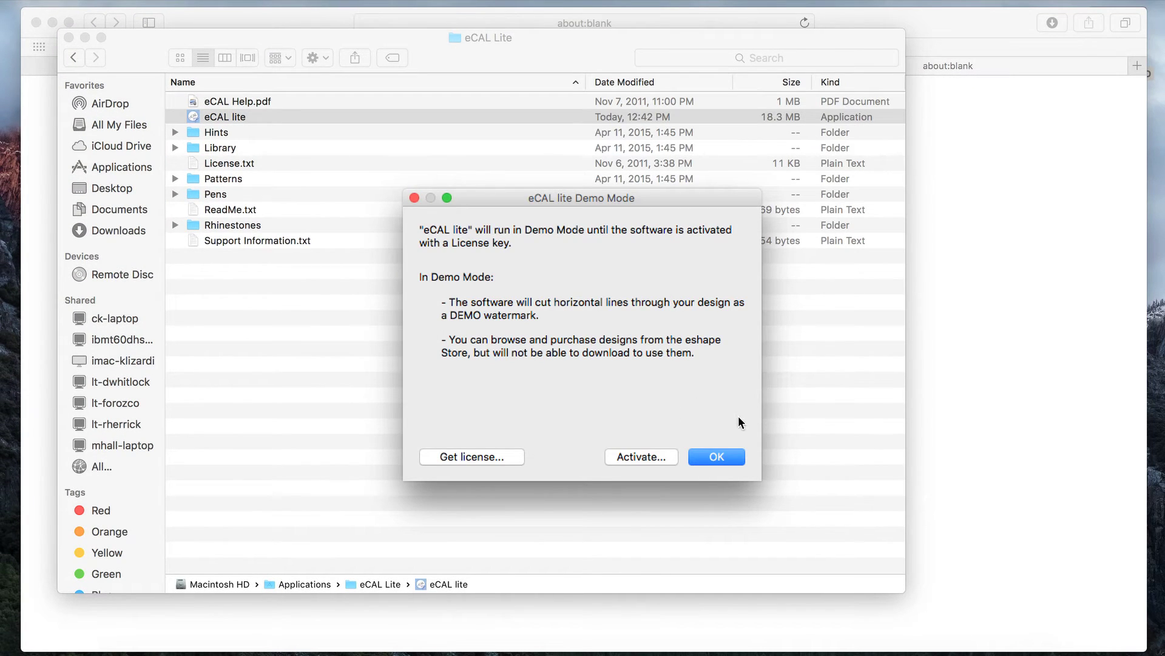
- Activate eCAL lite with the owner's name and the serial number copied from the email
click(642, 457)
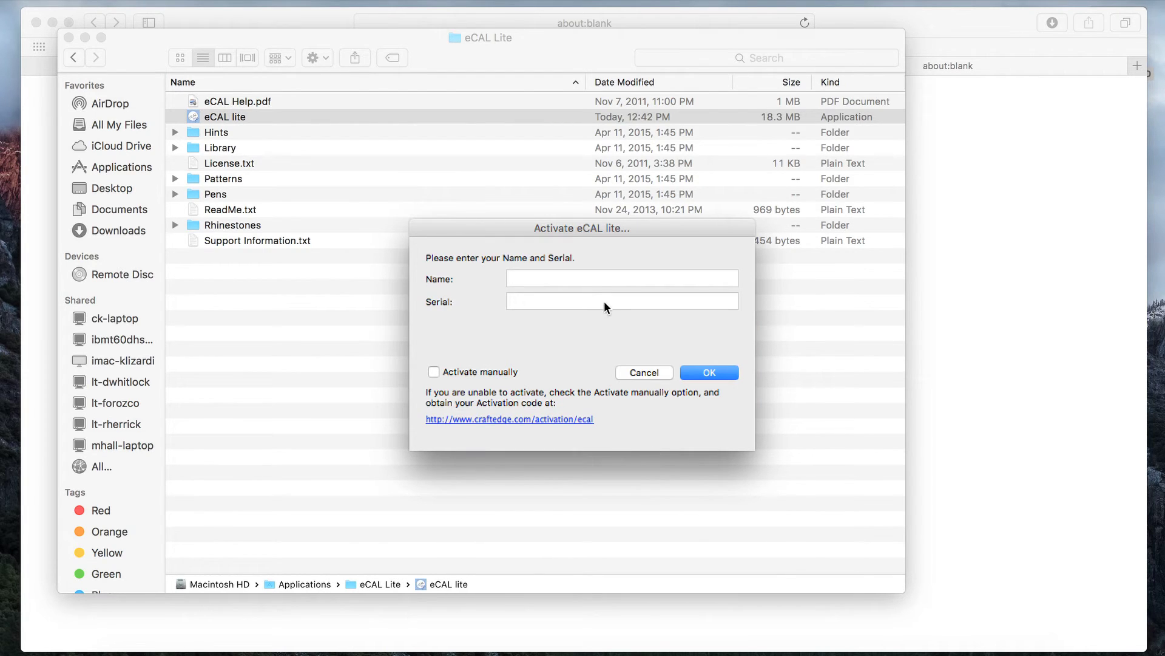
text(Katelyn)
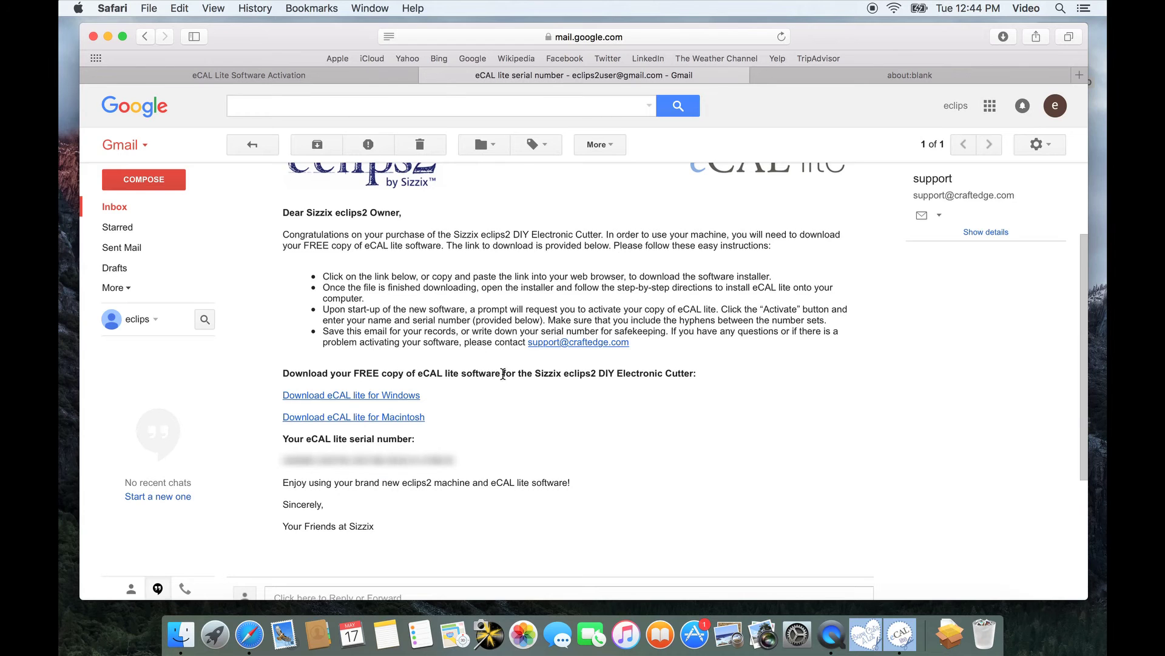
drag(453, 459, 284, 461)
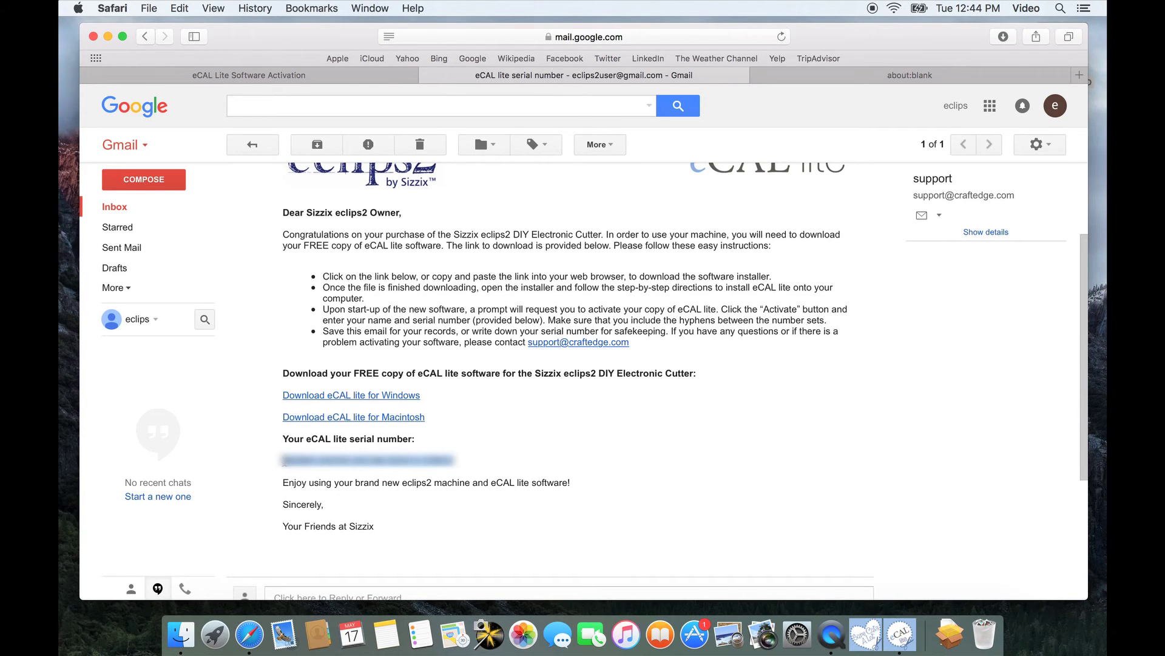
click(899, 635)
key(super+v)
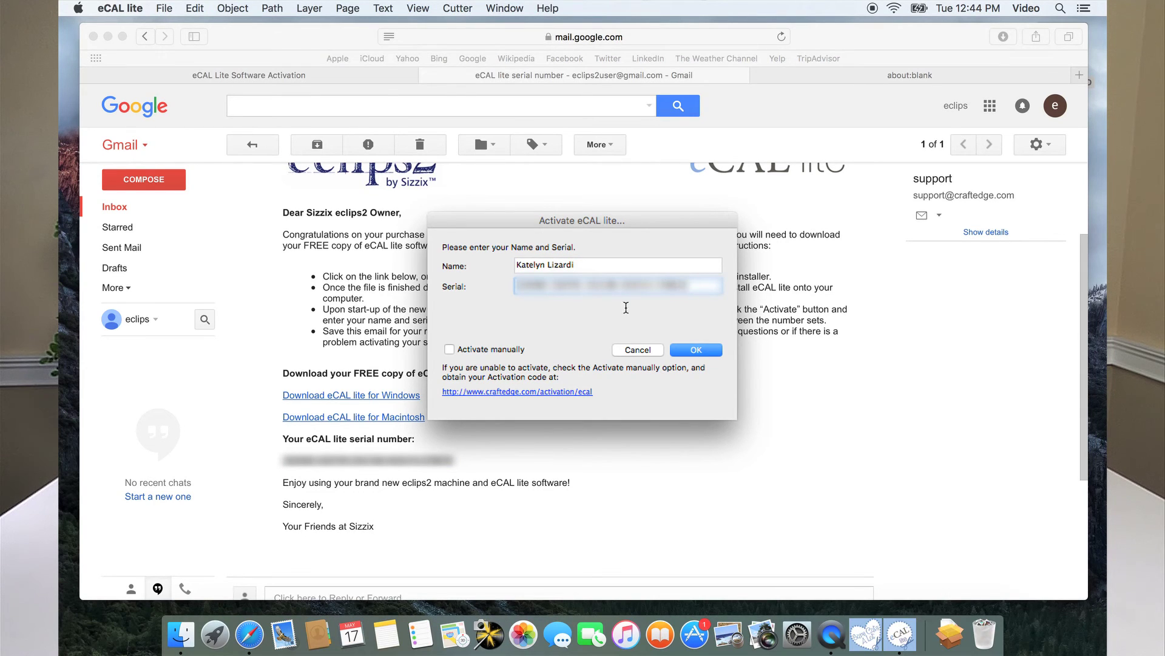
click(698, 349)
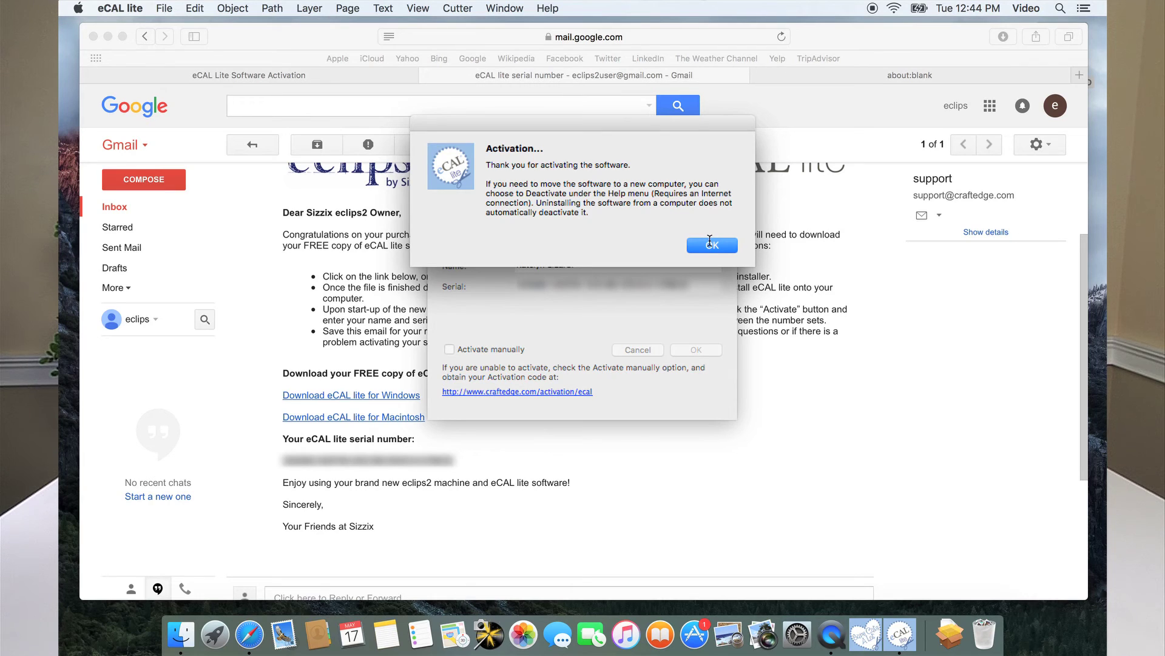
click(710, 242)
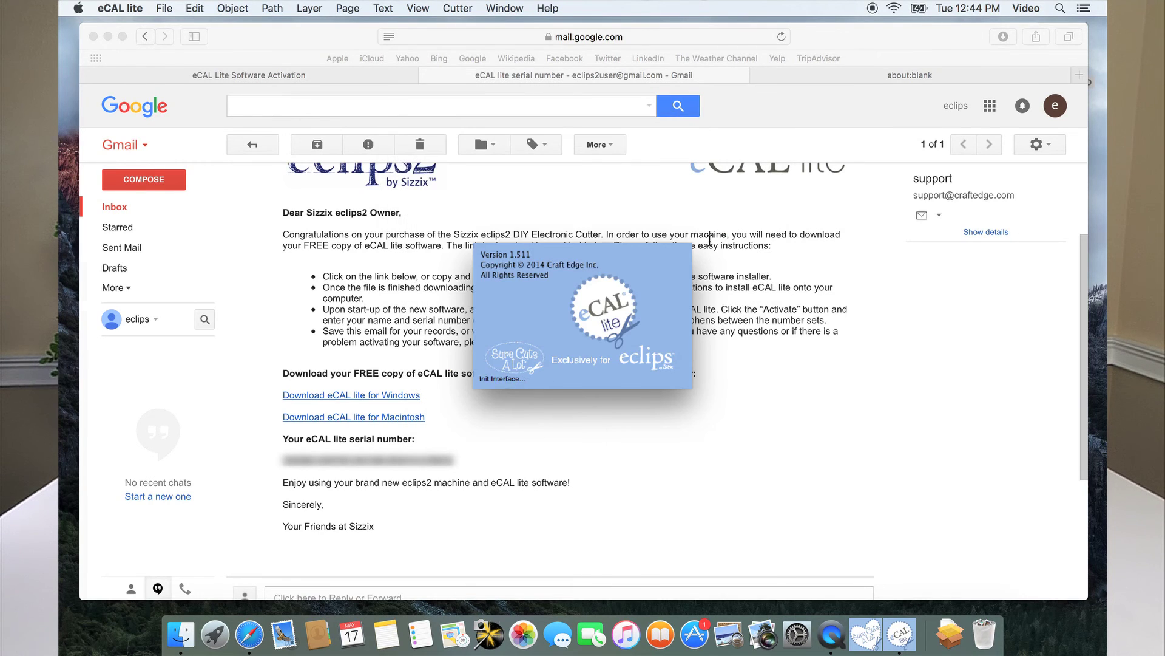